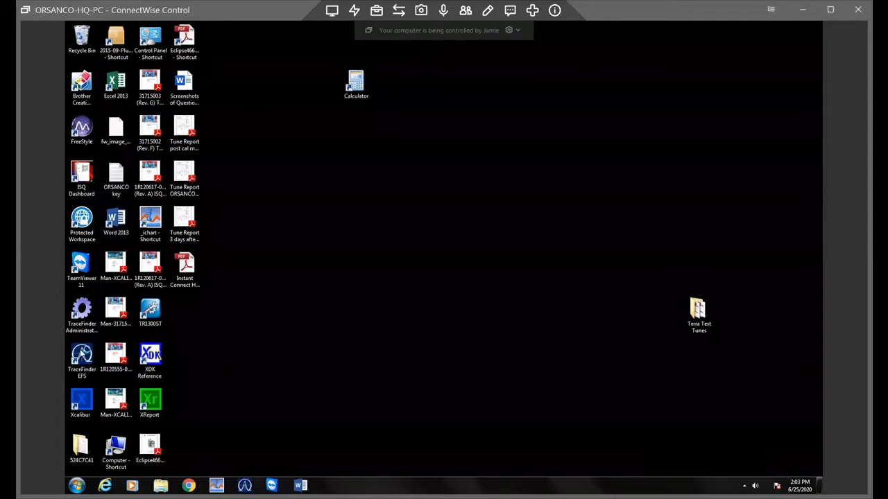
# - Launch TraceFinder EFS and start a new acquisition batch from the Daily mm-dd-yy template
pyautogui.click(82, 353)
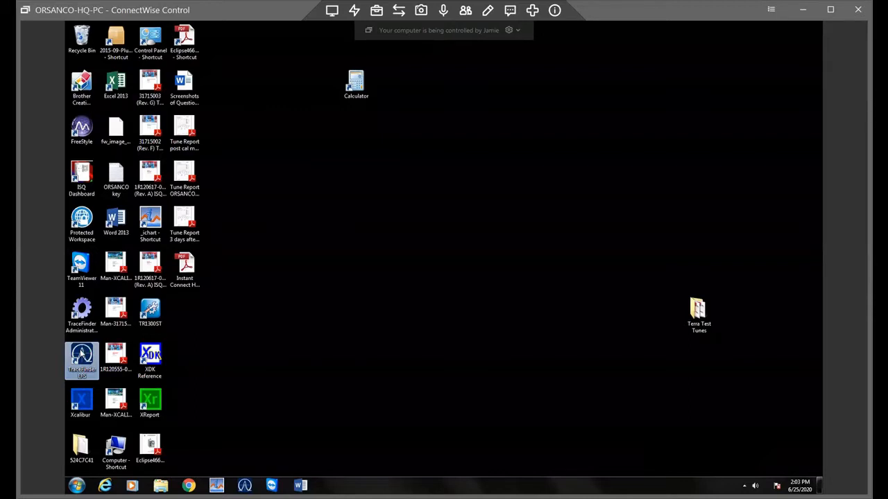
pyautogui.doubleClick(82, 353)
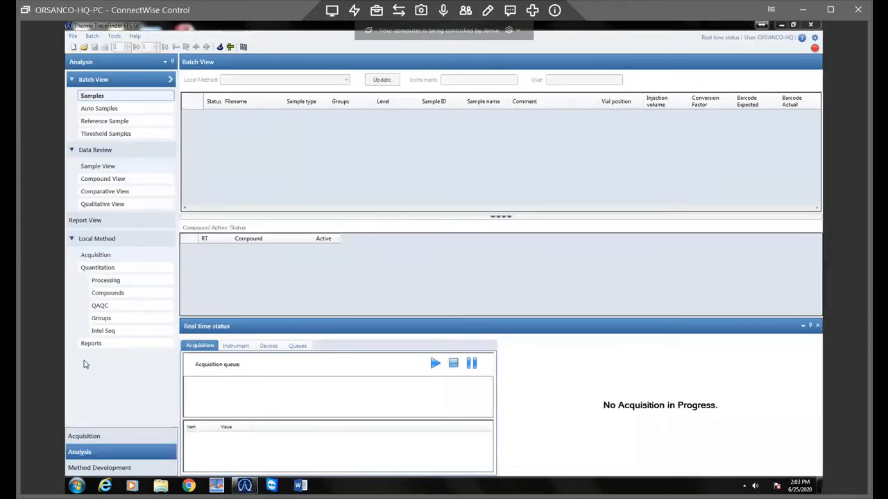
pyautogui.click(89, 438)
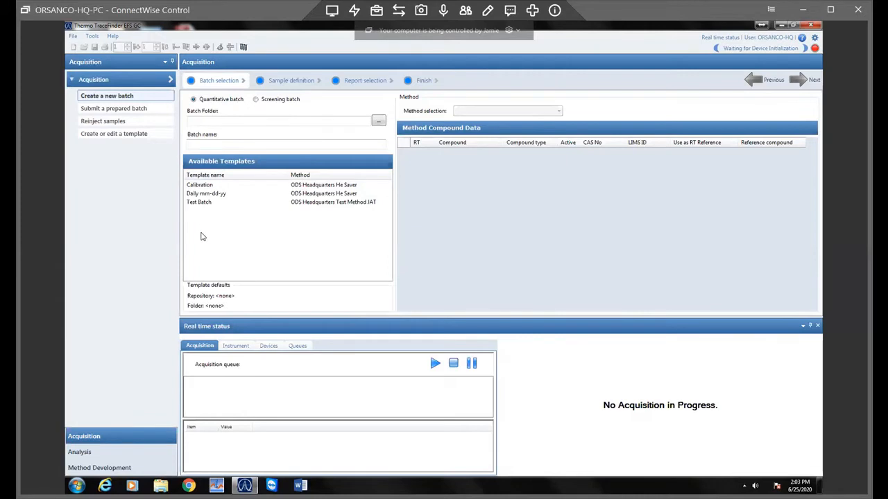
pyautogui.click(198, 195)
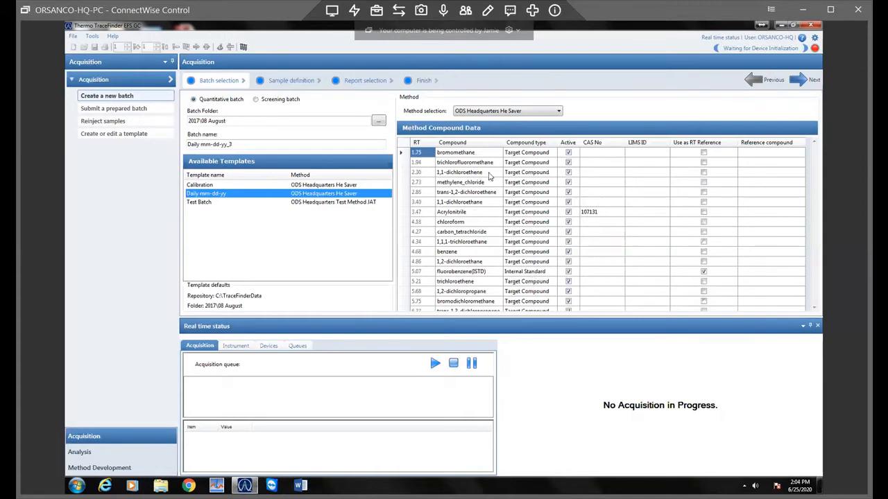
pyautogui.click(414, 153)
# - Create a folder named 06 June inside the 2020 projects folder and use it as the batch folder
pyautogui.click(377, 122)
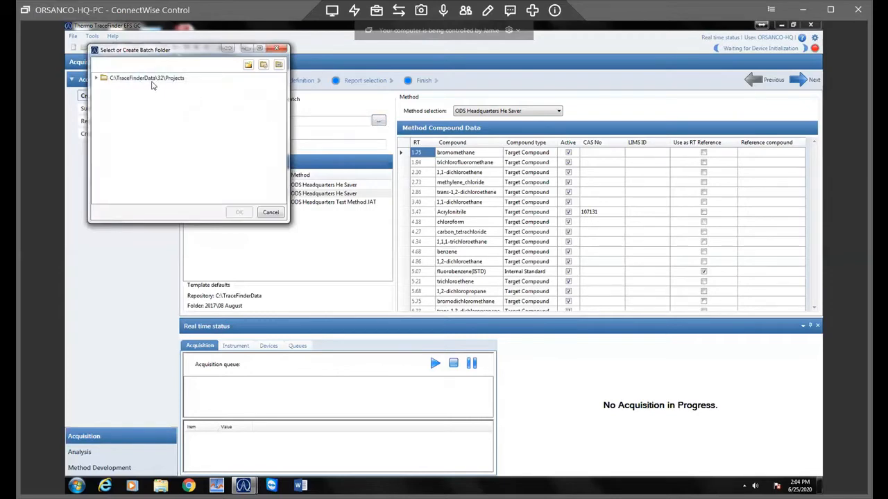
pyautogui.click(96, 78)
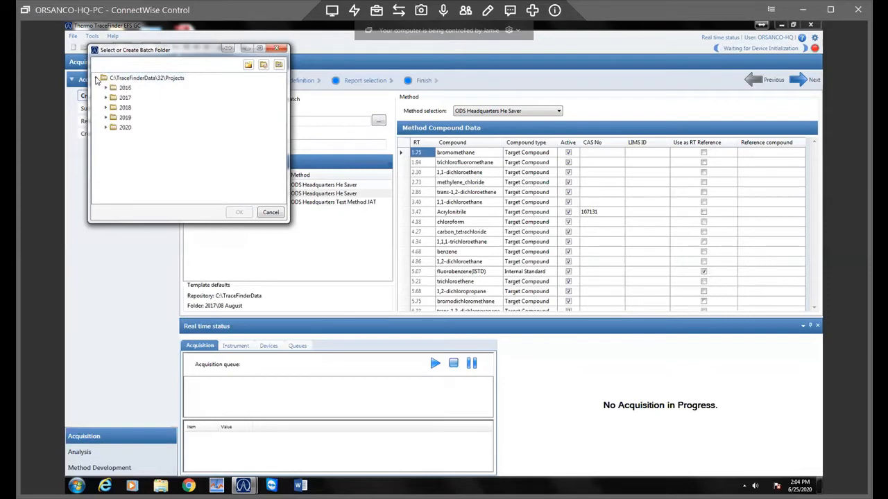
pyautogui.click(106, 129)
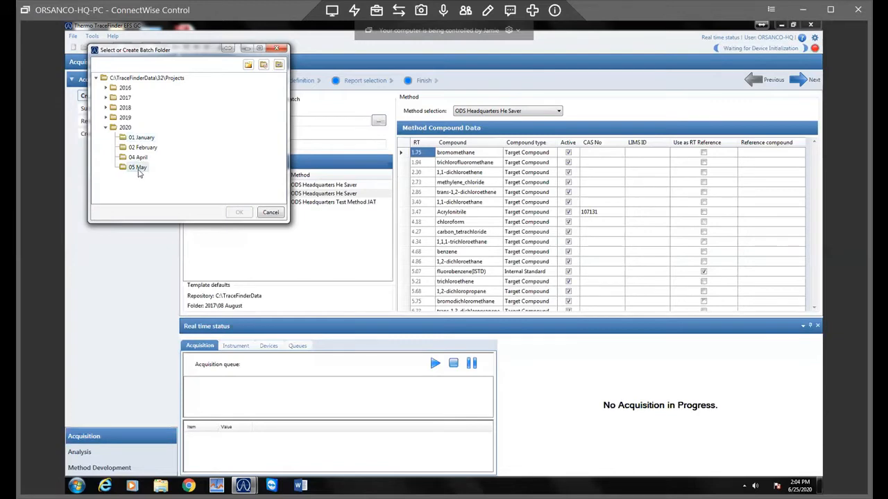
pyautogui.click(126, 129)
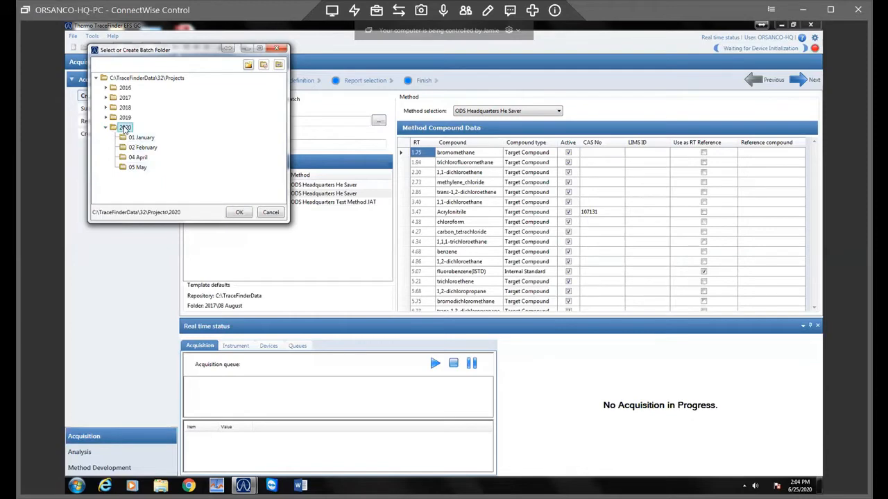
pyautogui.click(248, 65)
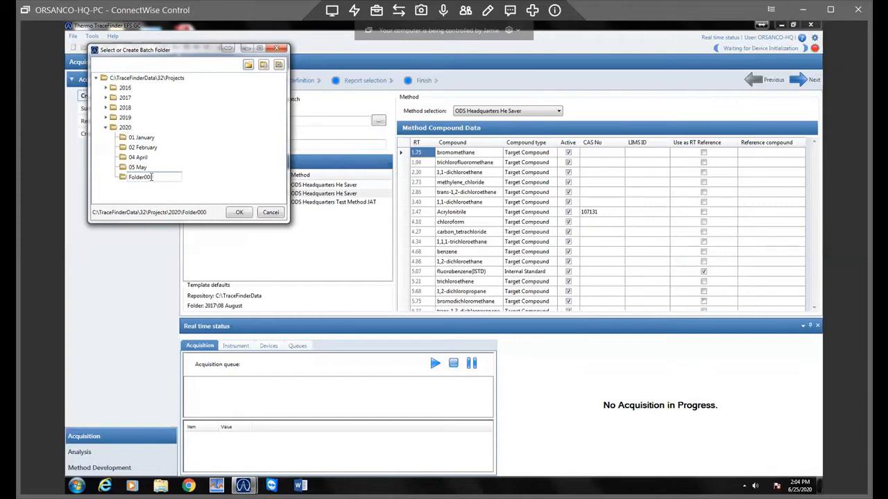
pyautogui.press('BackSpace')
pyautogui.press('BackSpace')
pyautogui.press('BackSpace')
pyautogui.press('BackSpace')
pyautogui.press('BackSpace')
pyautogui.write('06 June')
pyautogui.press('Return')
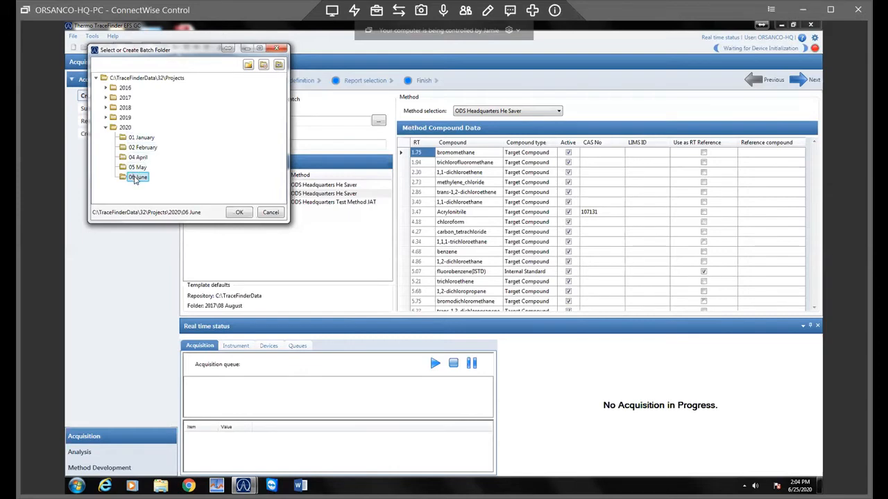
pyautogui.click(238, 213)
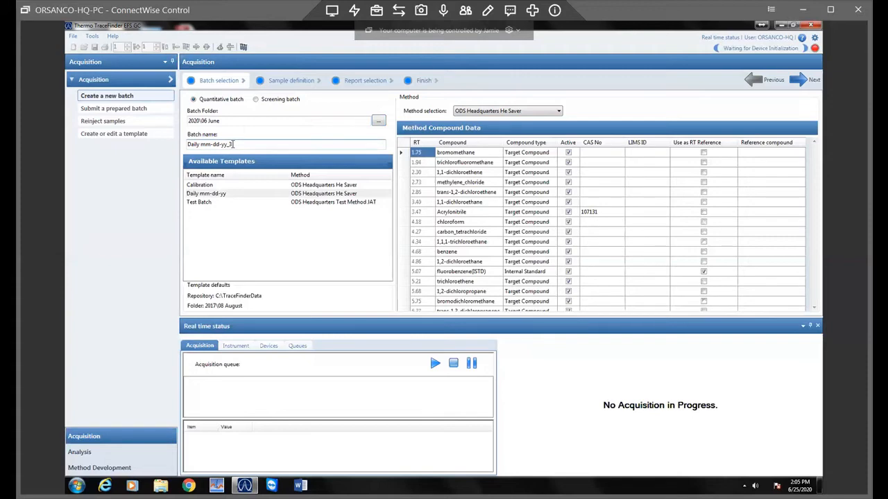
# - Name the batch Daily 06-25-20 and proceed to the sample definition
pyautogui.press('BackSpace')
pyautogui.press('BackSpace')
pyautogui.press('BackSpace')
pyautogui.press('BackSpace')
pyautogui.press('BackSpace')
pyautogui.press('BackSpace')
pyautogui.press('BackSpace')
pyautogui.press('BackSpace')
pyautogui.press('BackSpace')
pyautogui.press('BackSpace')
pyautogui.write('06-25-20')
pyautogui.click(797, 81)
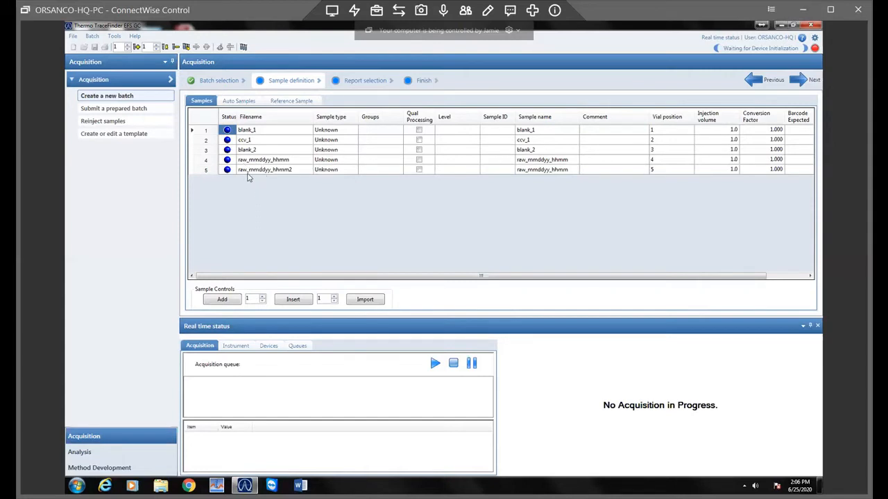
# - Append one new sample row to the end of the sample list, followed by five more rows
pyautogui.click(205, 171)
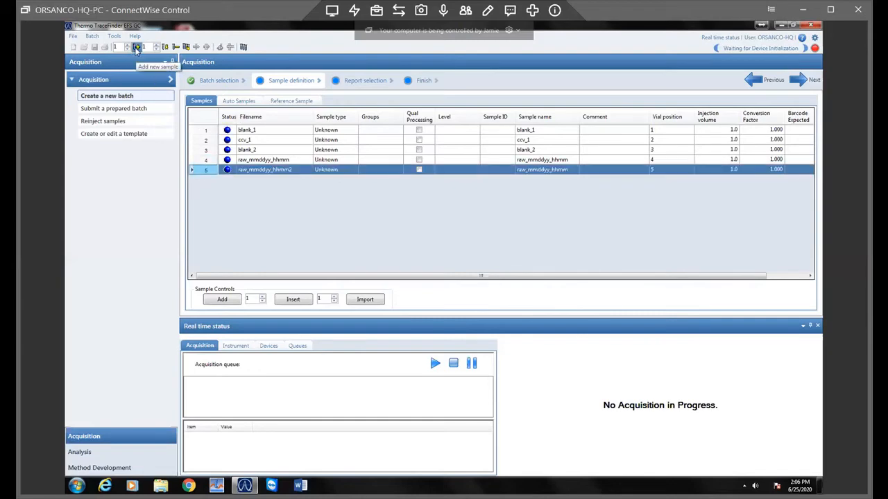
pyautogui.click(137, 47)
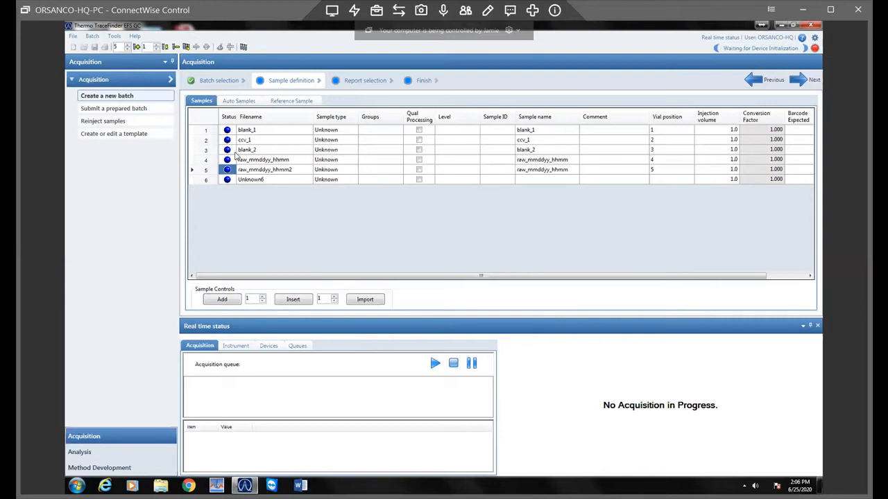
pyautogui.click(205, 180)
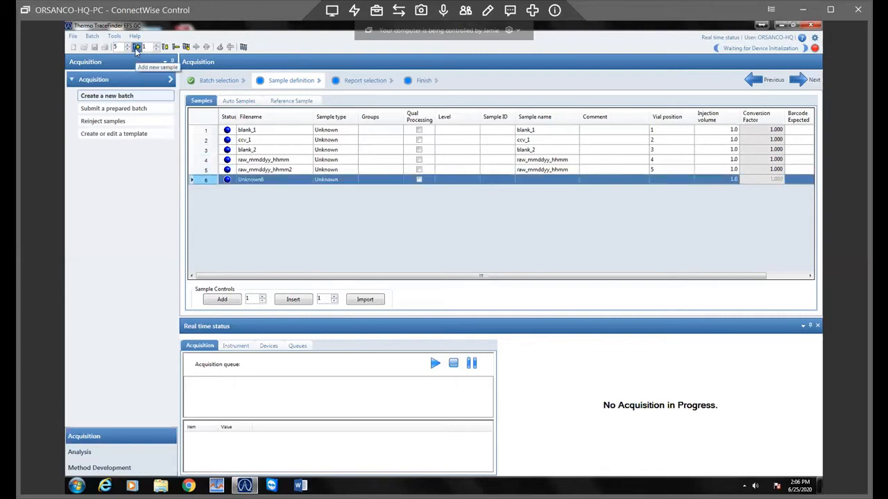
pyautogui.click(135, 47)
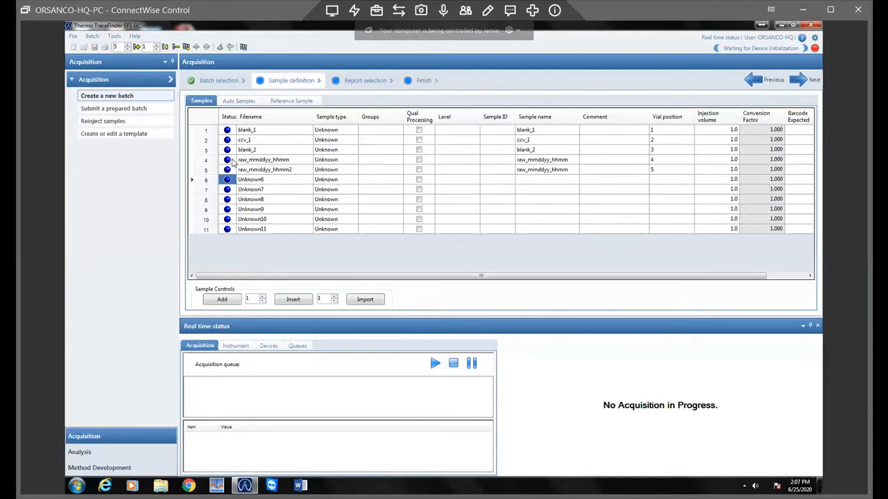
# - Rename the filename of sample 4 as raw_062520_1200
pyautogui.click(292, 163)
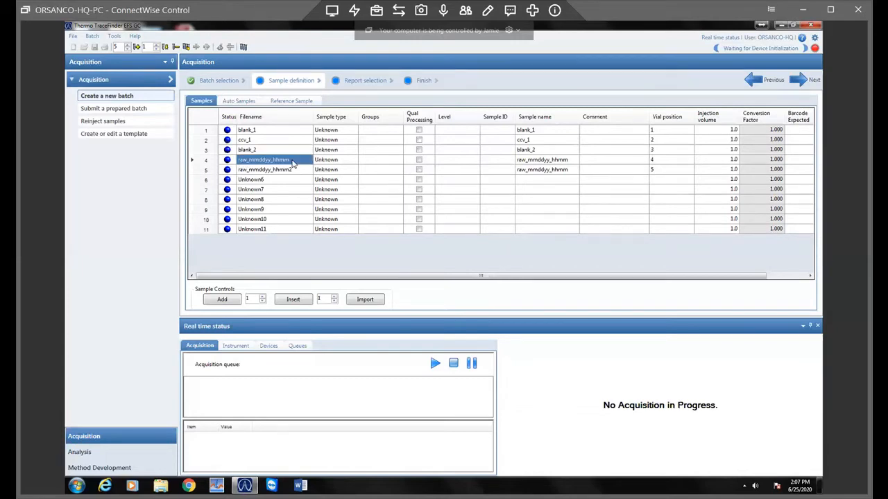
pyautogui.click(292, 161)
pyautogui.click(293, 159)
pyautogui.press('BackSpace')
pyautogui.press('BackSpace')
pyautogui.press('BackSpace')
pyautogui.press('BackSpace')
pyautogui.press('BackSpace')
pyautogui.press('BackSpace')
pyautogui.press('BackSpace')
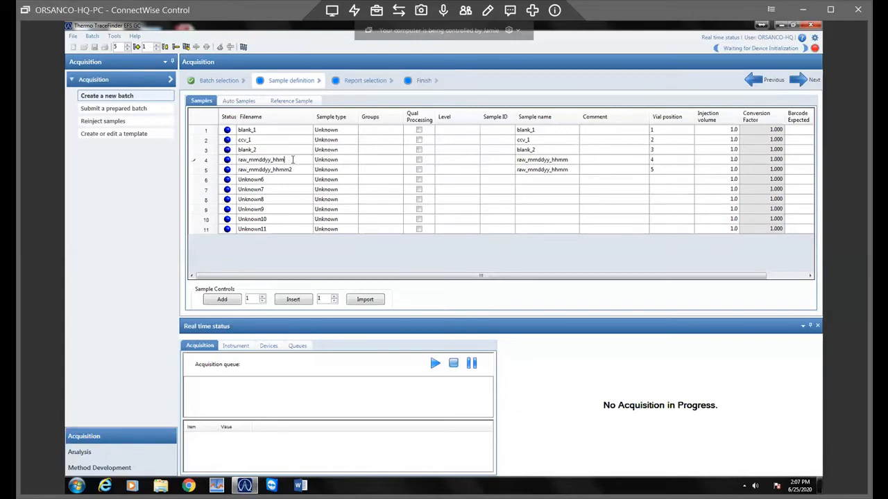
pyautogui.press('BackSpace')
pyautogui.press('BackSpace')
pyautogui.press('BackSpace')
pyautogui.press('BackSpace')
pyautogui.write('062520_1200')
# - Rename the filename of sample 5 as raw_062520_1800
pyautogui.click(294, 169)
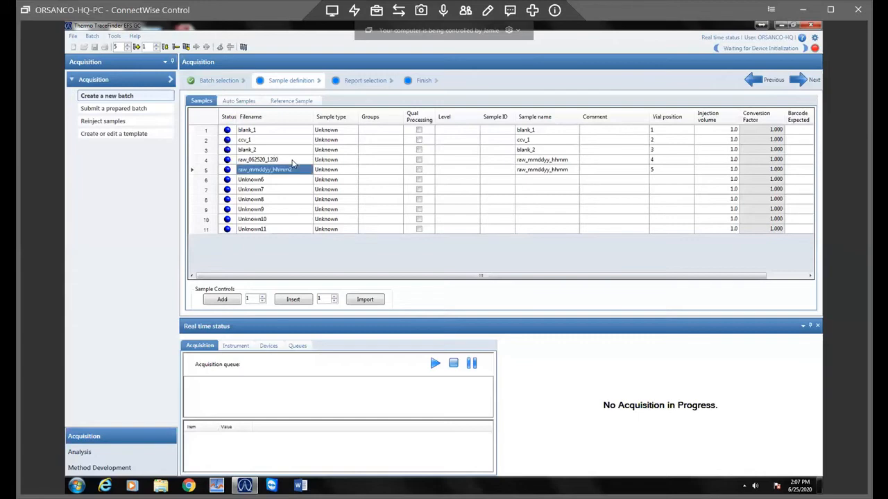
pyautogui.click(295, 169)
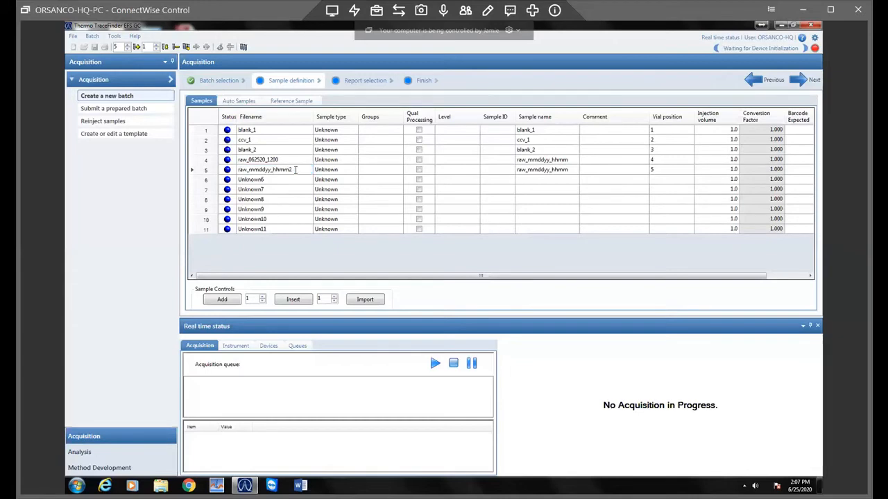
pyautogui.press('BackSpace')
pyautogui.press('BackSpace')
pyautogui.press('BackSpace')
pyautogui.press('BackSpace')
pyautogui.press('BackSpace')
pyautogui.press('BackSpace')
pyautogui.press('BackSpace')
pyautogui.press('BackSpace')
pyautogui.press('BackSpace')
pyautogui.press('BackSpace')
pyautogui.press('BackSpace')
pyautogui.press('BackSpace')
pyautogui.press('BackSpace')
pyautogui.write('_062520_1800')
pyautogui.press('Return')
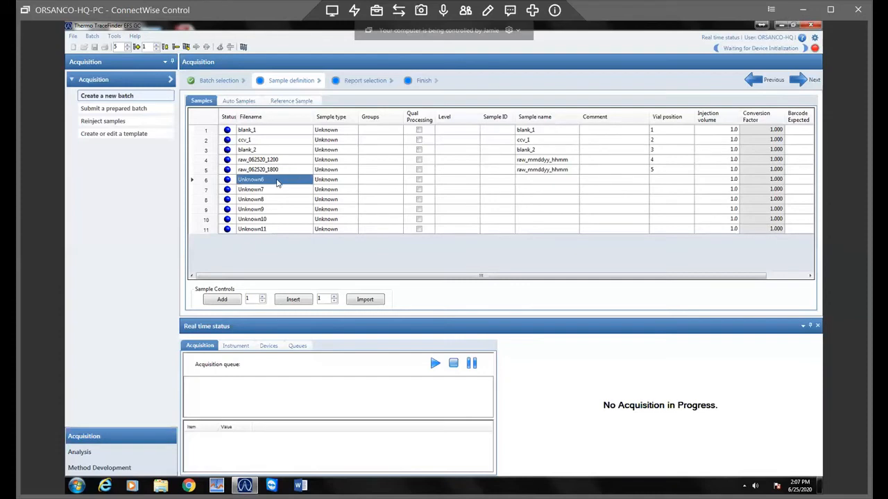
# - Copy the filename raw_062520_1800 from sample 5 into the filename of sample 6
pyautogui.click(277, 170)
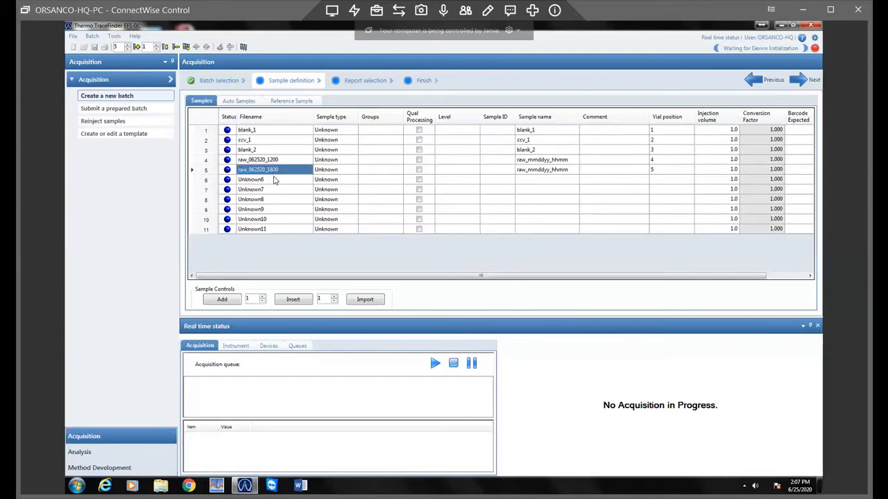
pyautogui.click(275, 180)
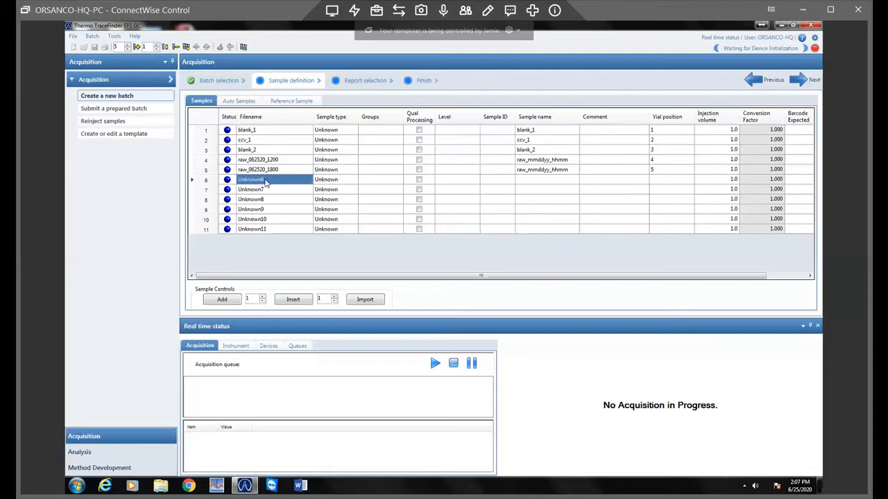
pyautogui.click(265, 180)
pyautogui.write('raw_062520_1800')
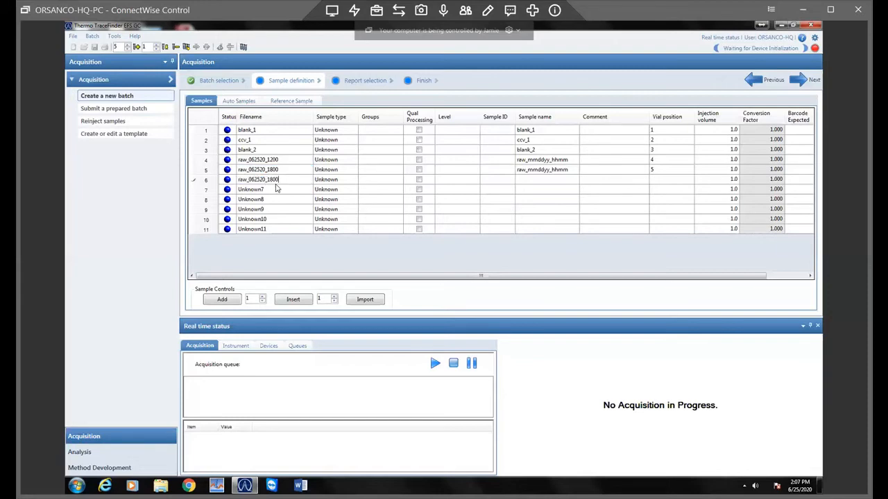
pyautogui.click(272, 170)
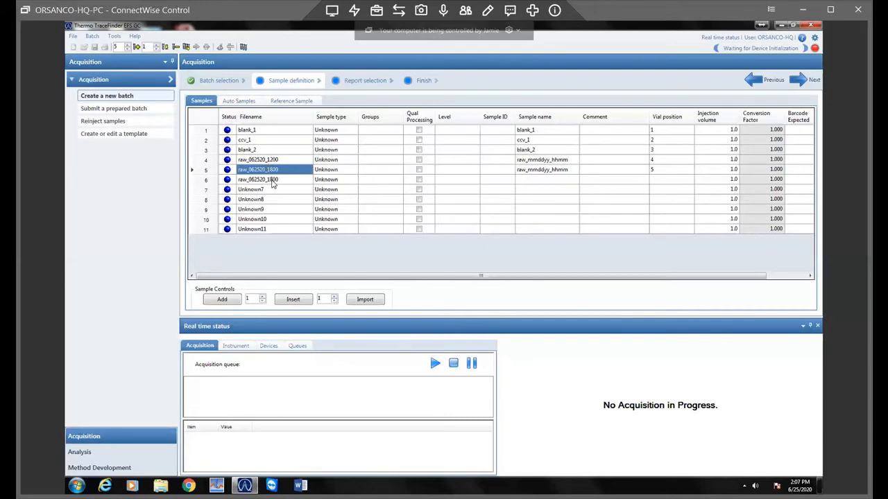
pyautogui.click(279, 182)
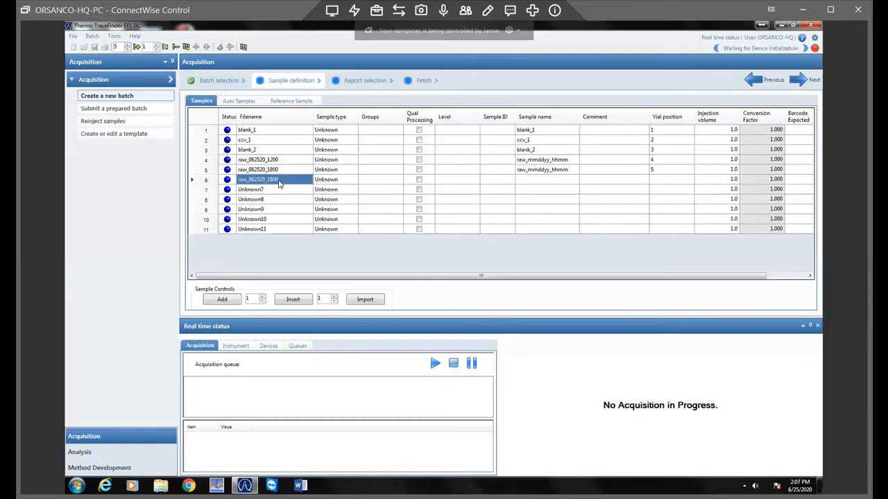
pyautogui.click(279, 182)
# - Clear the filename of sample 7
pyautogui.click(269, 192)
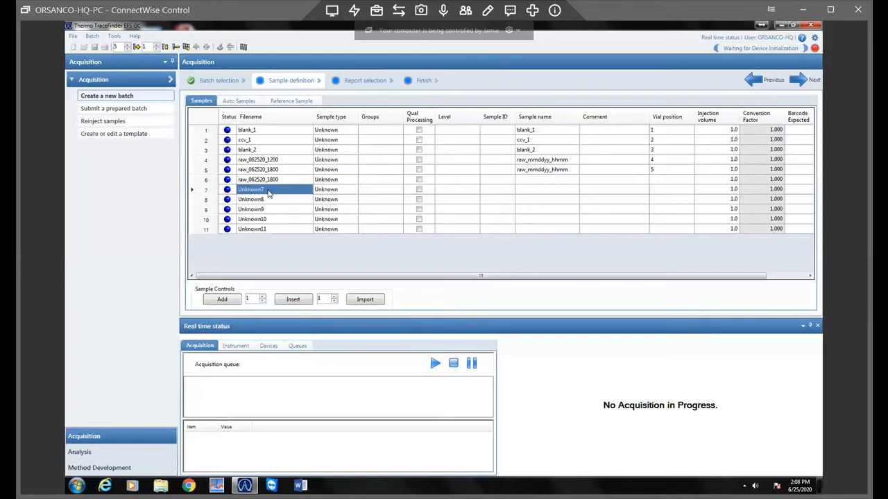
pyautogui.click(269, 192)
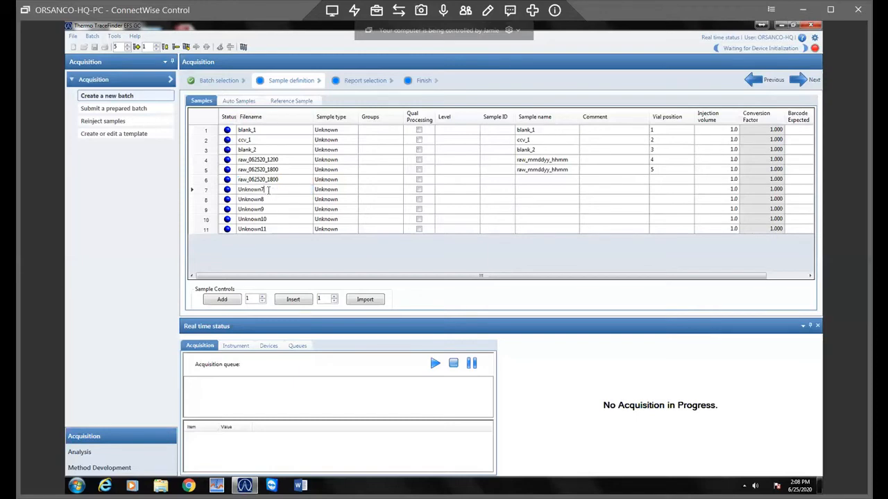
pyautogui.press('BackSpace')
pyautogui.press('BackSpace')
pyautogui.press('BackSpace')
pyautogui.press('BackSpace')
pyautogui.press('BackSpace')
pyautogui.press('BackSpace')
pyautogui.press('BackSpace')
pyautogui.press('BackSpace')
# - Change the time in the filename of sample 6 so it reads raw_062520_2000
pyautogui.click(283, 182)
pyautogui.click(282, 180)
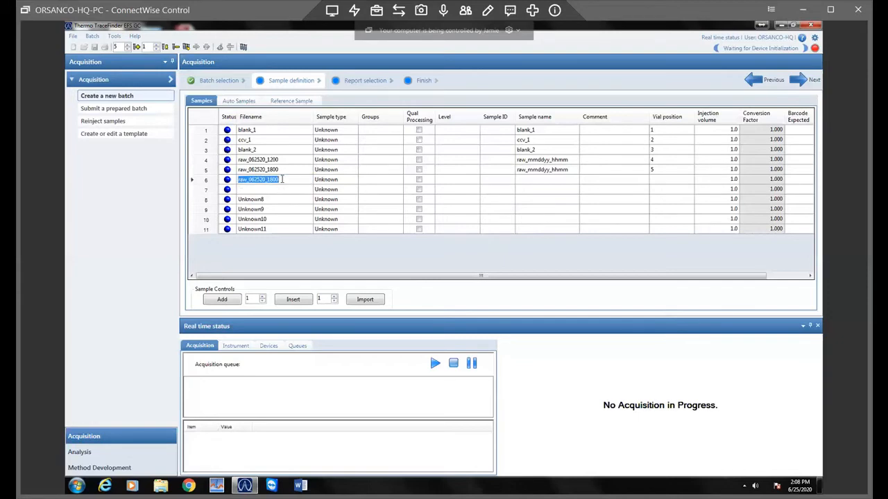
pyautogui.click(282, 179)
pyautogui.press('BackSpace')
pyautogui.press('BackSpace')
pyautogui.press('BackSpace')
pyautogui.press('BackSpace')
pyautogui.write('2000')
pyautogui.press('Return')
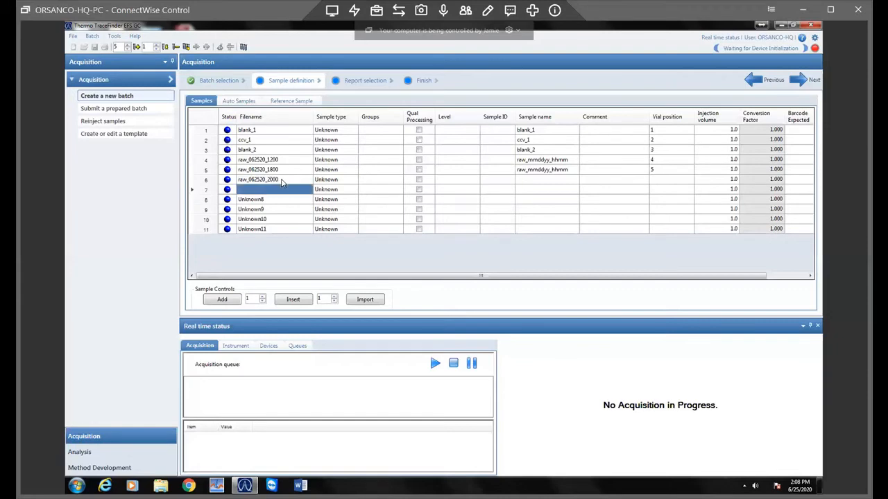
# - Remove the unused samples 7 through 11 from the batch
pyautogui.moveTo(207, 191); pyautogui.dragTo(210, 230)
pyautogui.rightClick(209, 230)
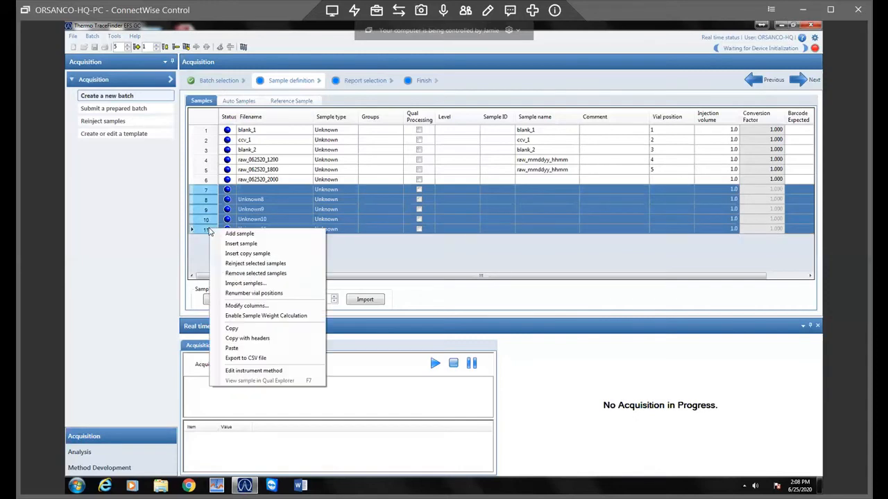
pyautogui.click(246, 274)
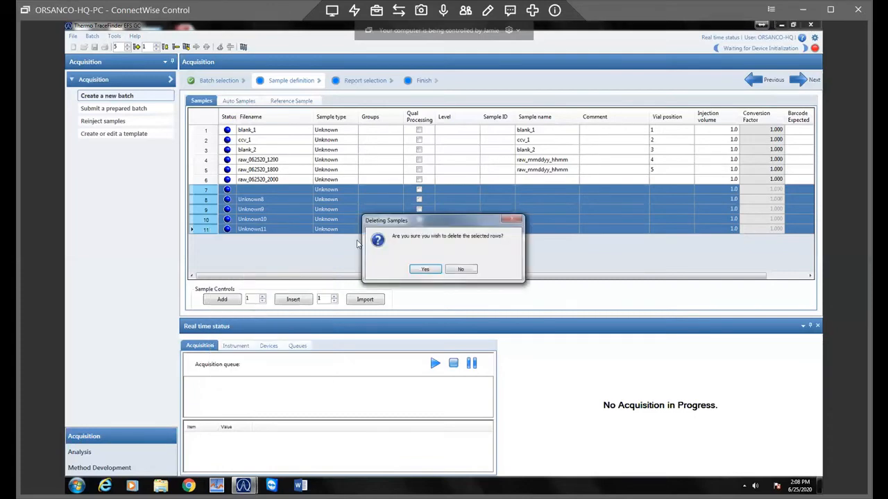
pyautogui.click(425, 270)
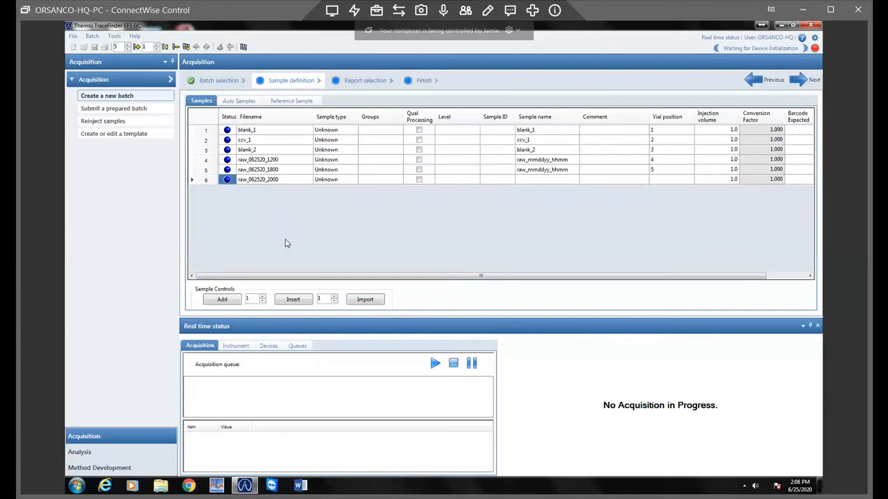
# - Set the vial position of the raw_062520_2000 sample to 6
pyautogui.click(668, 182)
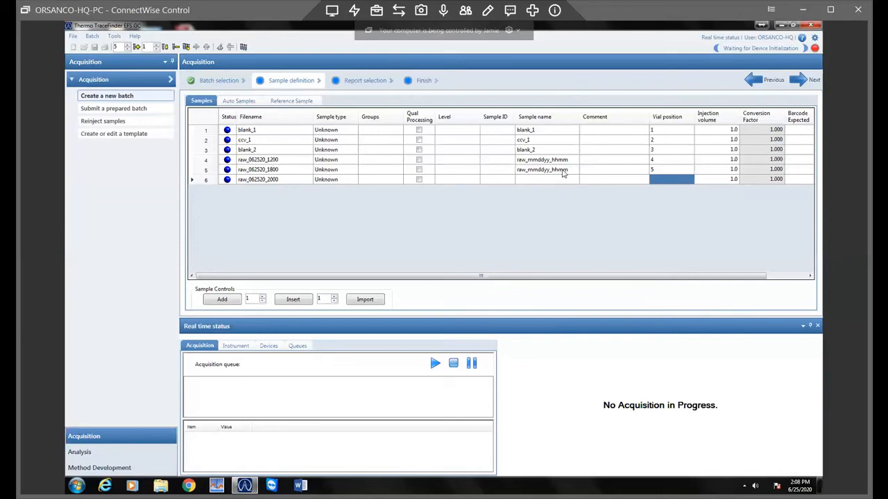
pyautogui.click(660, 179)
pyautogui.write('6')
pyautogui.press('Return')
# - Set the sample type of ccv_1 to Chk Std
pyautogui.click(327, 141)
pyautogui.click(337, 142)
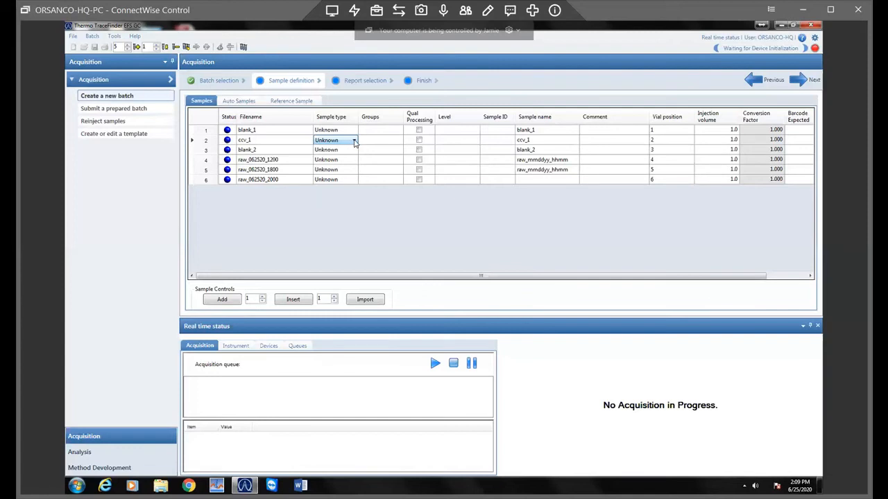
pyautogui.click(353, 141)
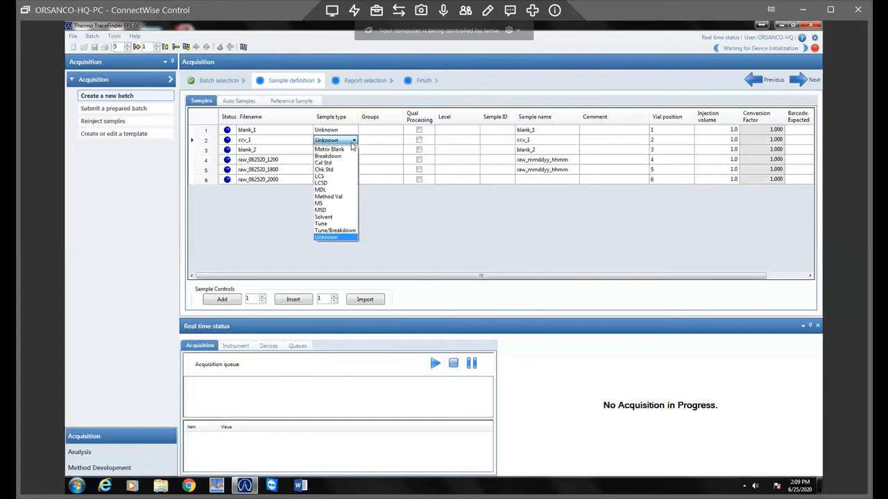
pyautogui.click(330, 172)
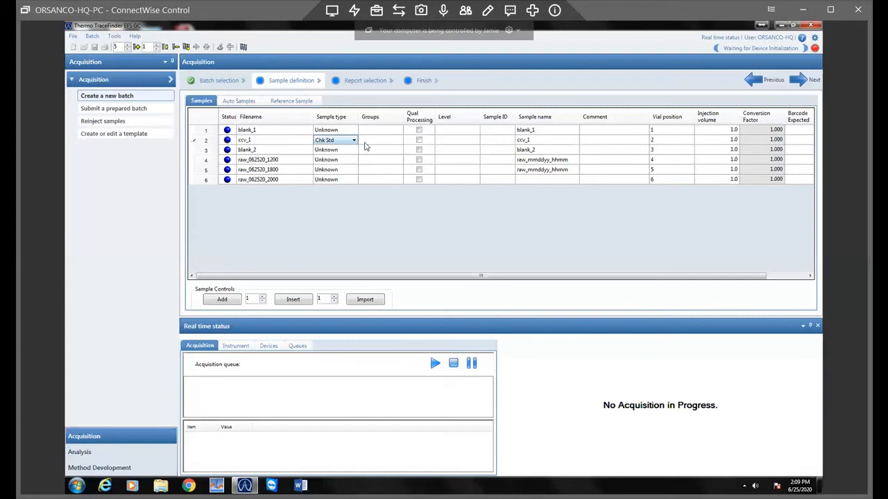
pyautogui.click(387, 144)
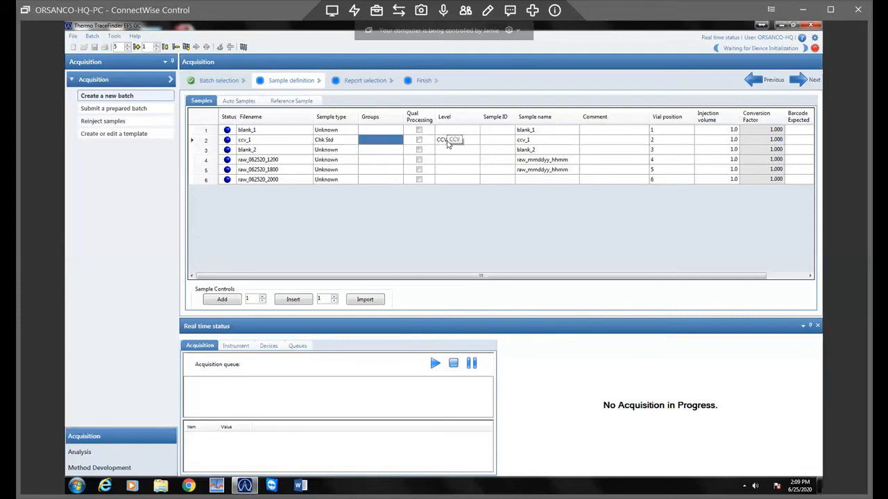
# - Set the sample type of blank_2 to Cal Std with level 1
pyautogui.click(339, 150)
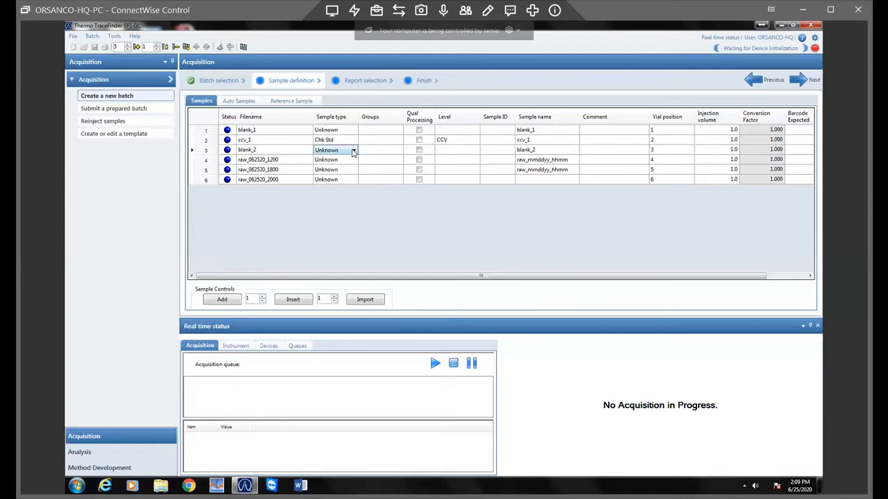
pyautogui.click(353, 151)
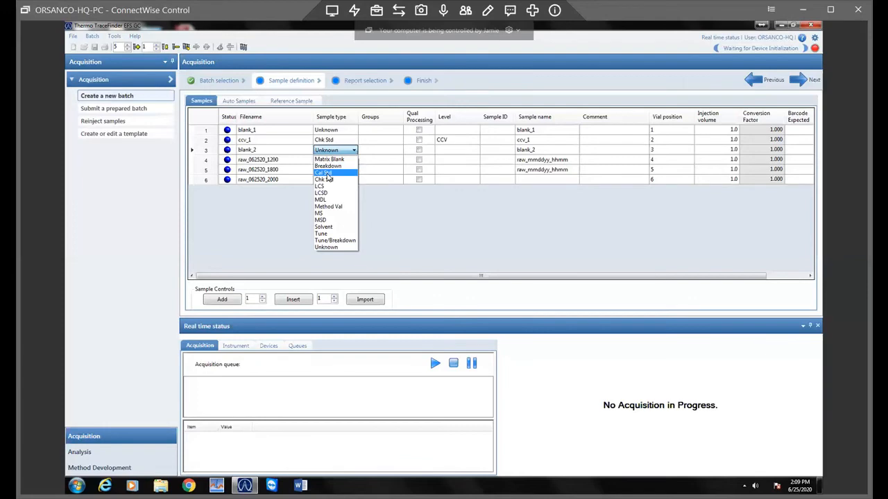
pyautogui.click(326, 172)
pyautogui.click(441, 160)
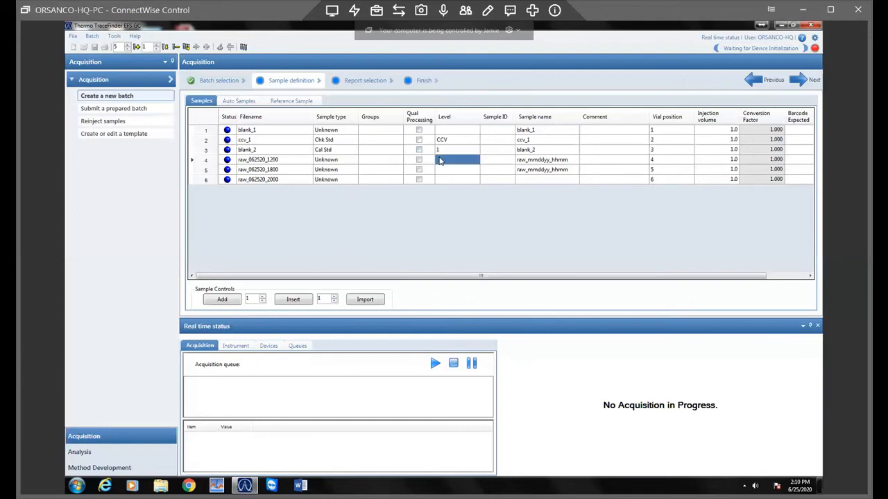
pyautogui.click(439, 151)
pyautogui.write('1')
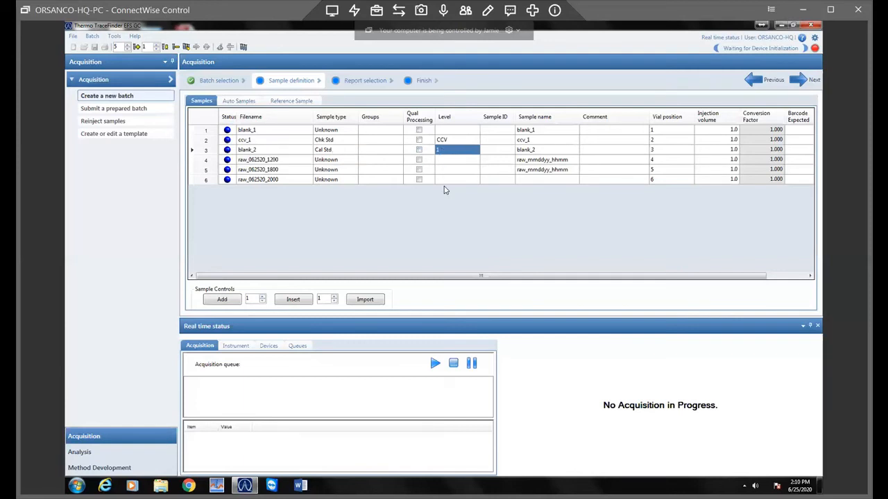
# - Change the sample type of blank_2 back to Unknown
pyautogui.click(340, 153)
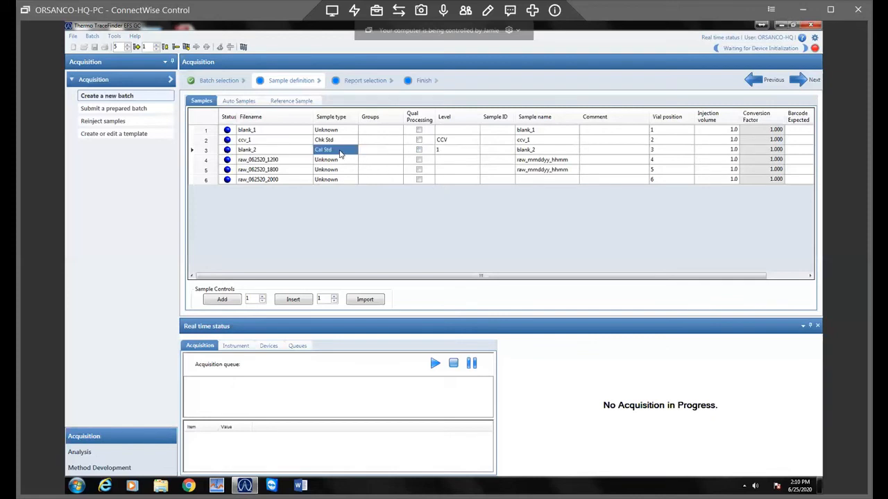
pyautogui.click(336, 152)
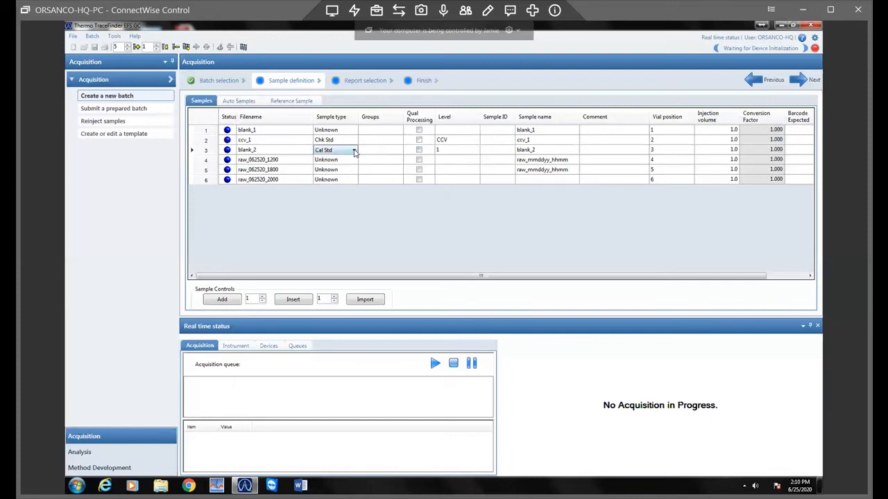
pyautogui.click(354, 149)
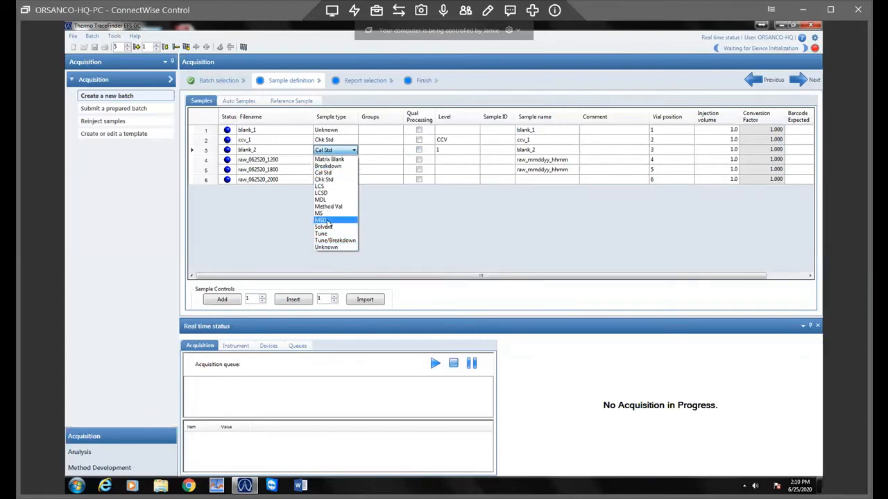
pyautogui.click(328, 248)
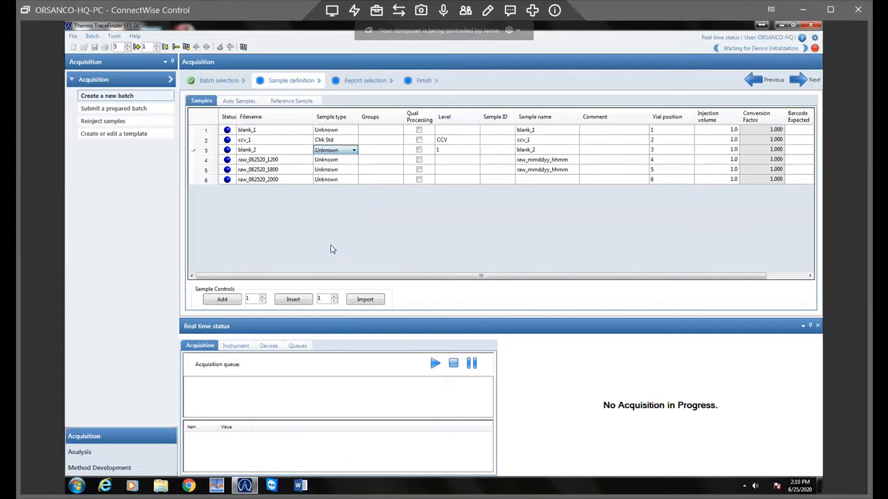
pyautogui.click(441, 161)
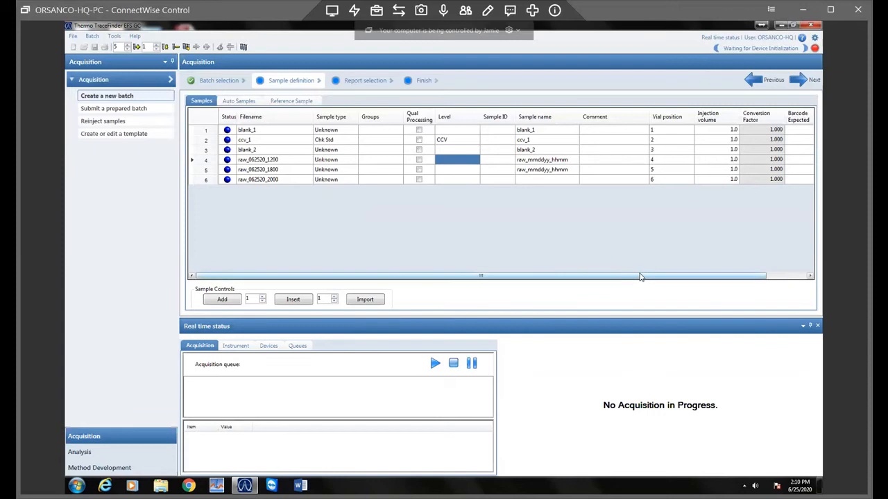
# - Finish the sample definition, check the device status on the final page, and save the batch without submitting it
pyautogui.moveTo(642, 277); pyautogui.dragTo(707, 282)
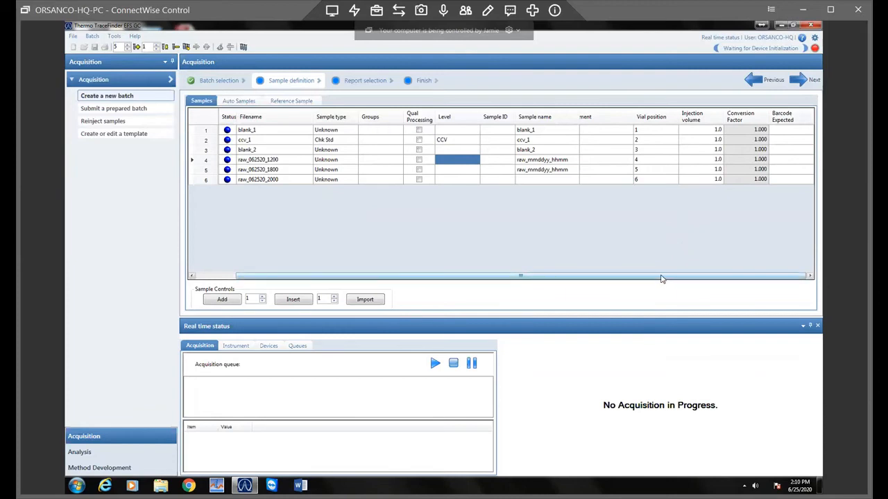
pyautogui.moveTo(660, 279); pyautogui.dragTo(608, 288)
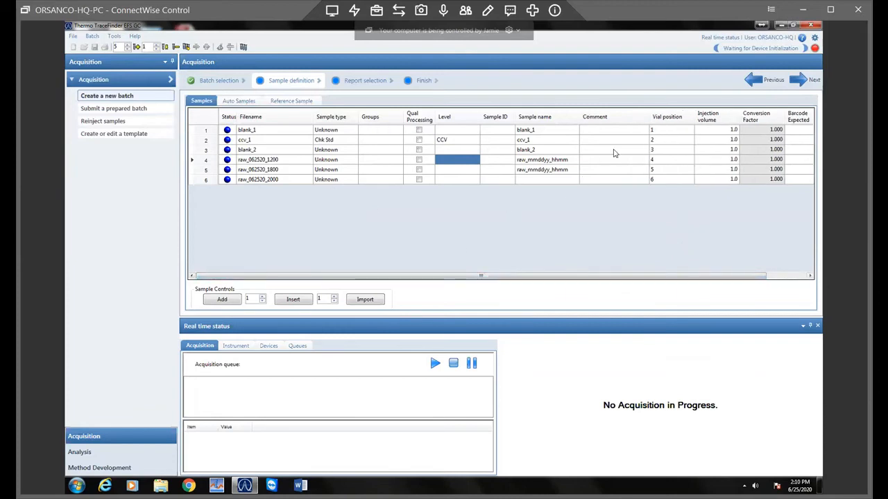
pyautogui.click(800, 81)
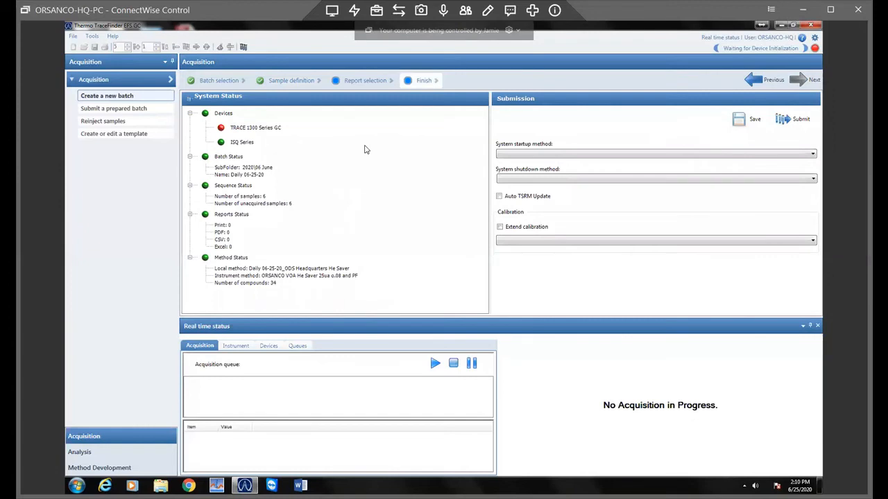
pyautogui.moveTo(271, 124)
pyautogui.moveTo(235, 133)
pyautogui.click(753, 121)
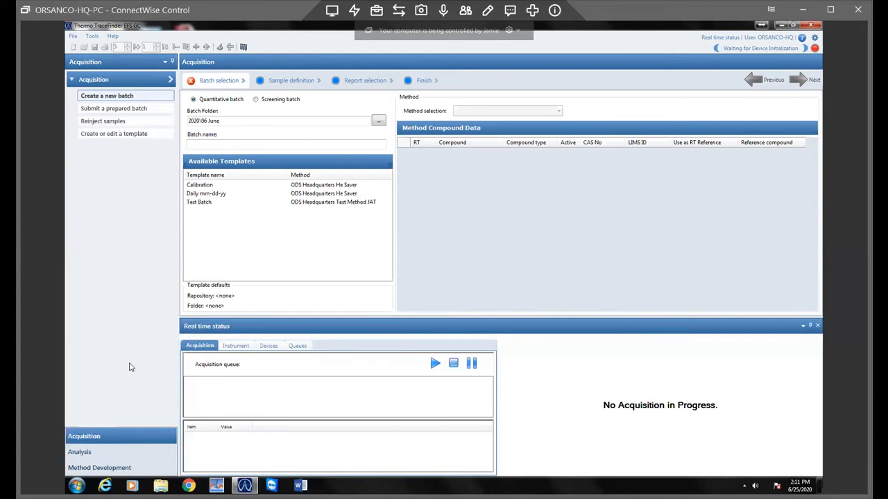
# - Open the saved Daily 06-25-20 batch from the 2020 06 June folder for analysis
pyautogui.click(81, 452)
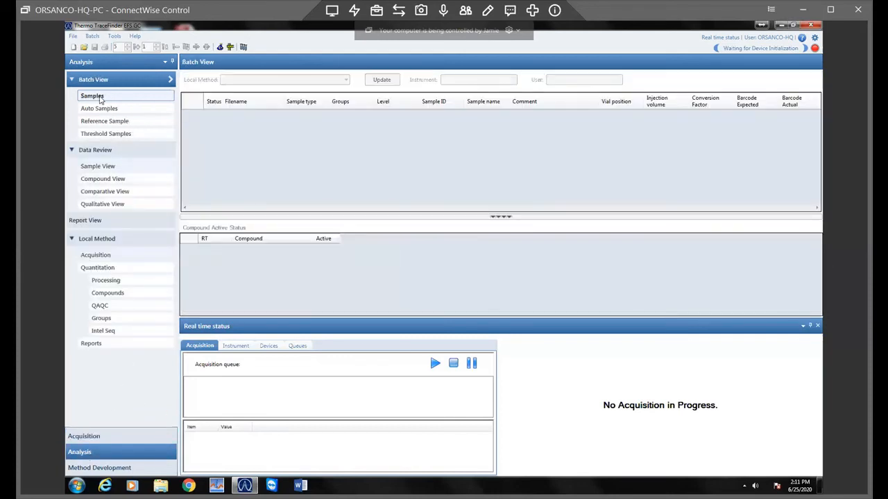
pyautogui.click(83, 47)
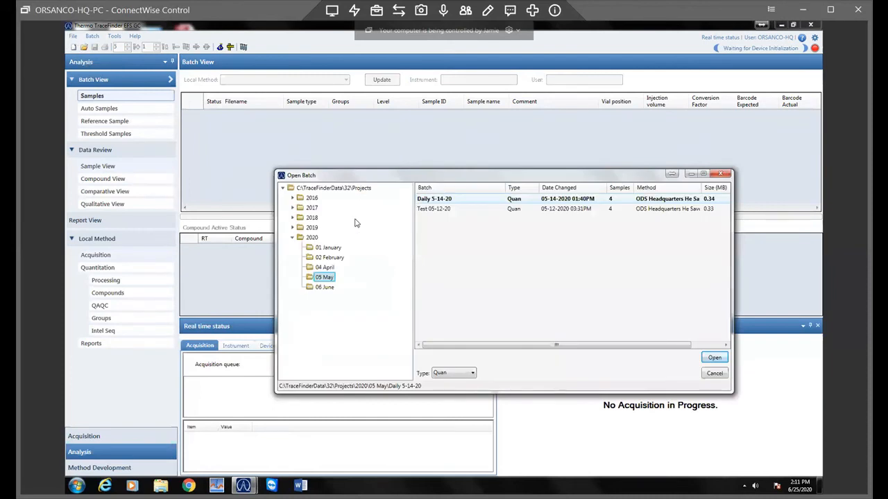
pyautogui.click(324, 287)
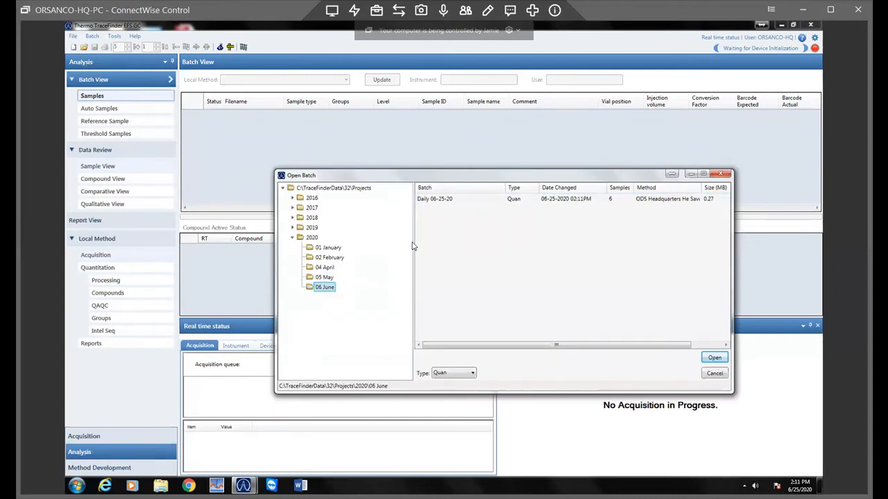
pyautogui.click(436, 201)
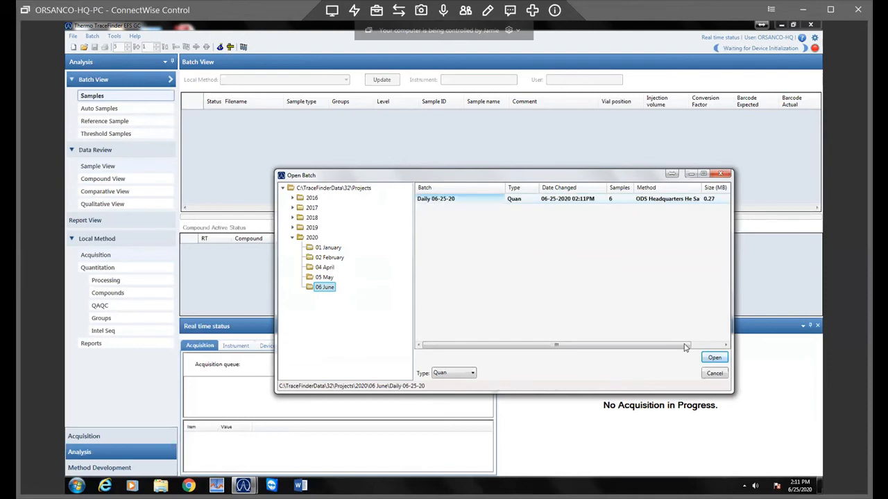
pyautogui.click(707, 358)
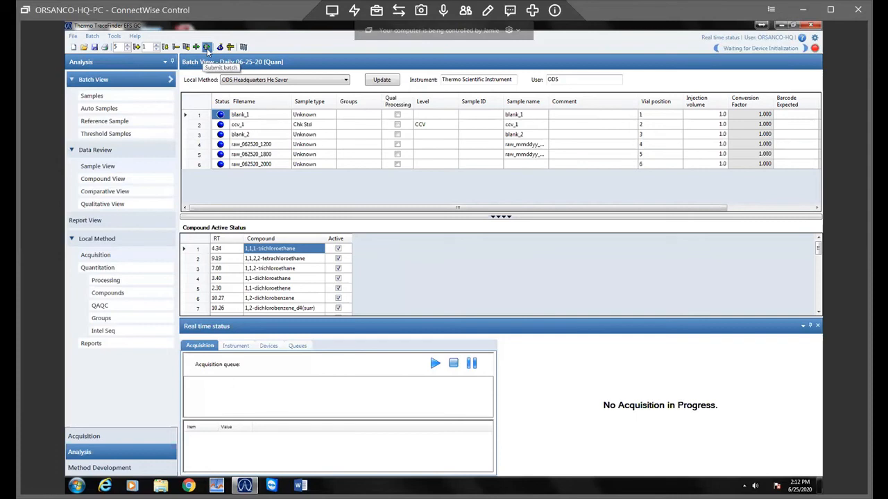
# - Examine the submit options for only the selected raw_062520_2000 sample, and close them without submitting
pyautogui.click(197, 165)
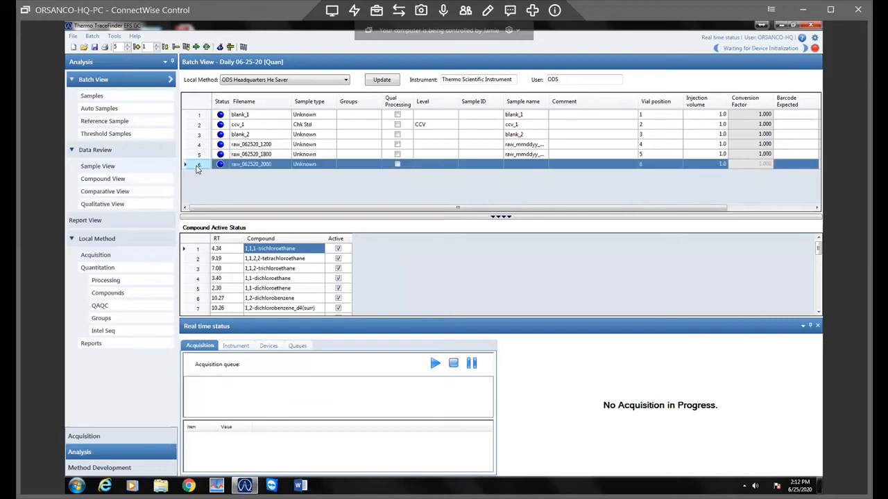
pyautogui.click(196, 46)
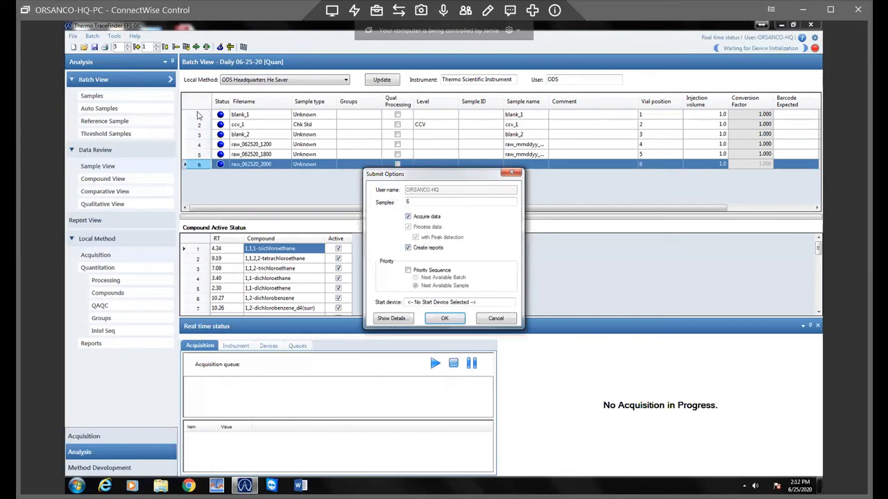
pyautogui.click(496, 318)
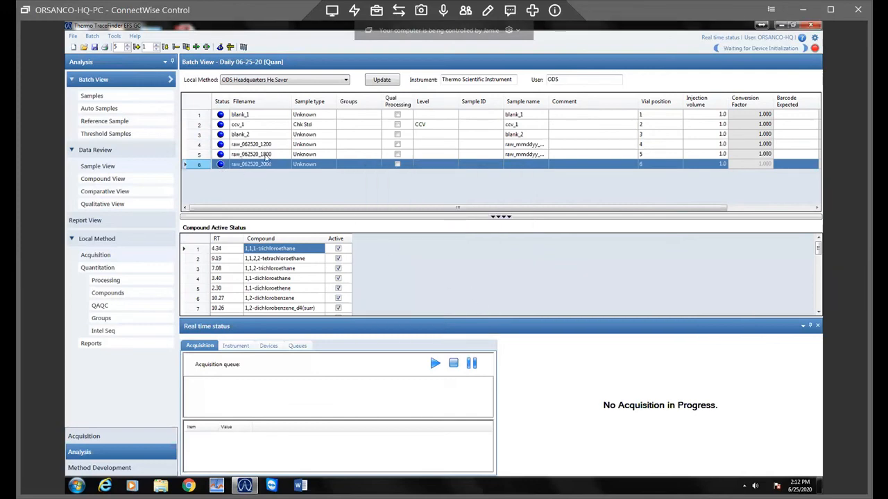
# - Examine the submit options for the whole batch, close them without submitting, and check the device status indicator
pyautogui.click(206, 46)
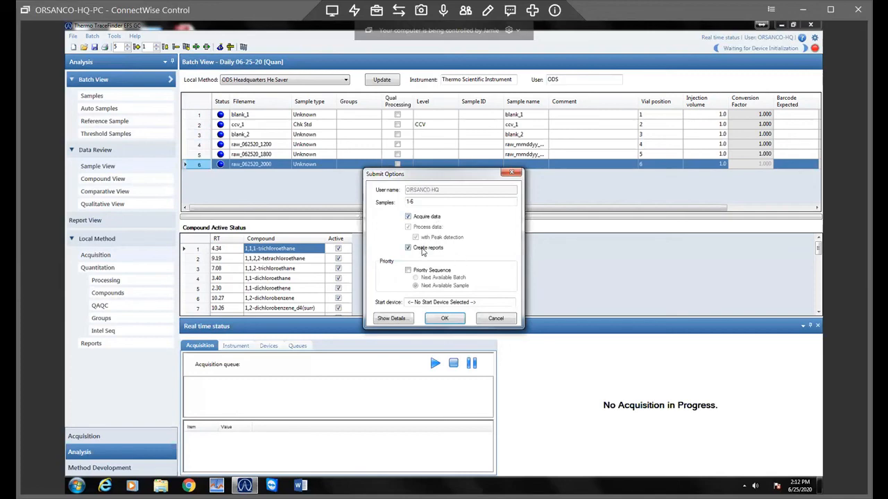
pyautogui.click(493, 318)
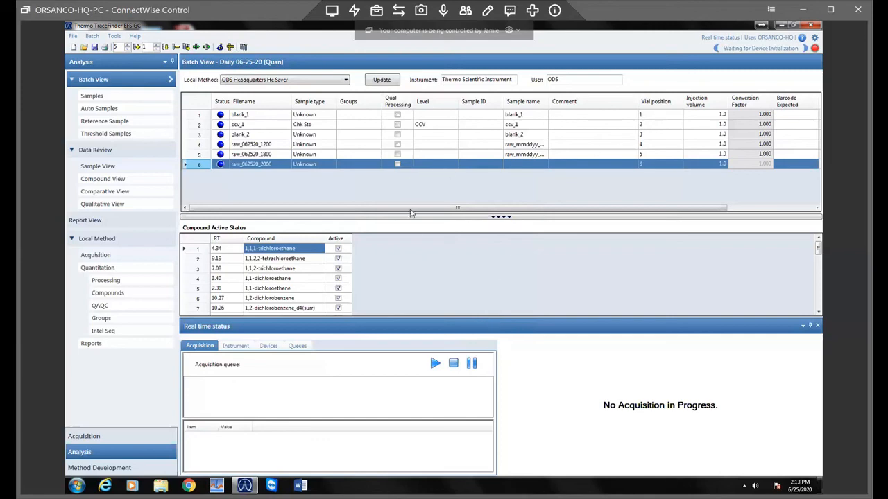
pyautogui.moveTo(817, 52)
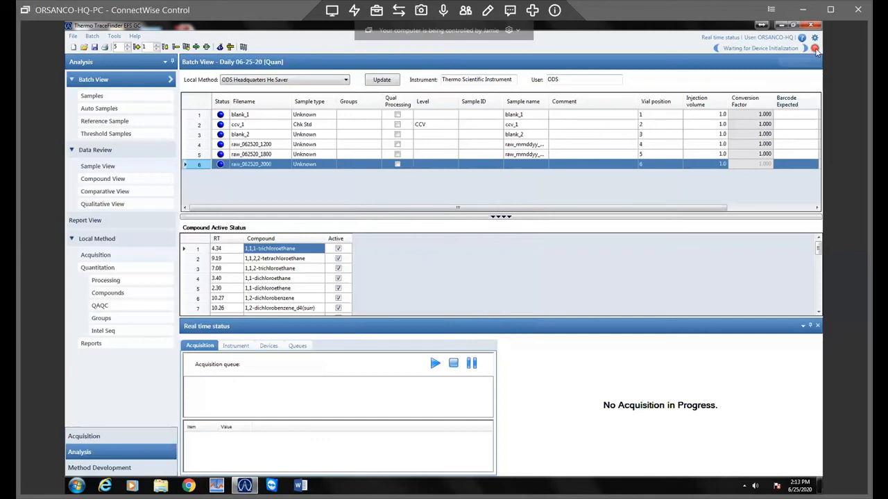